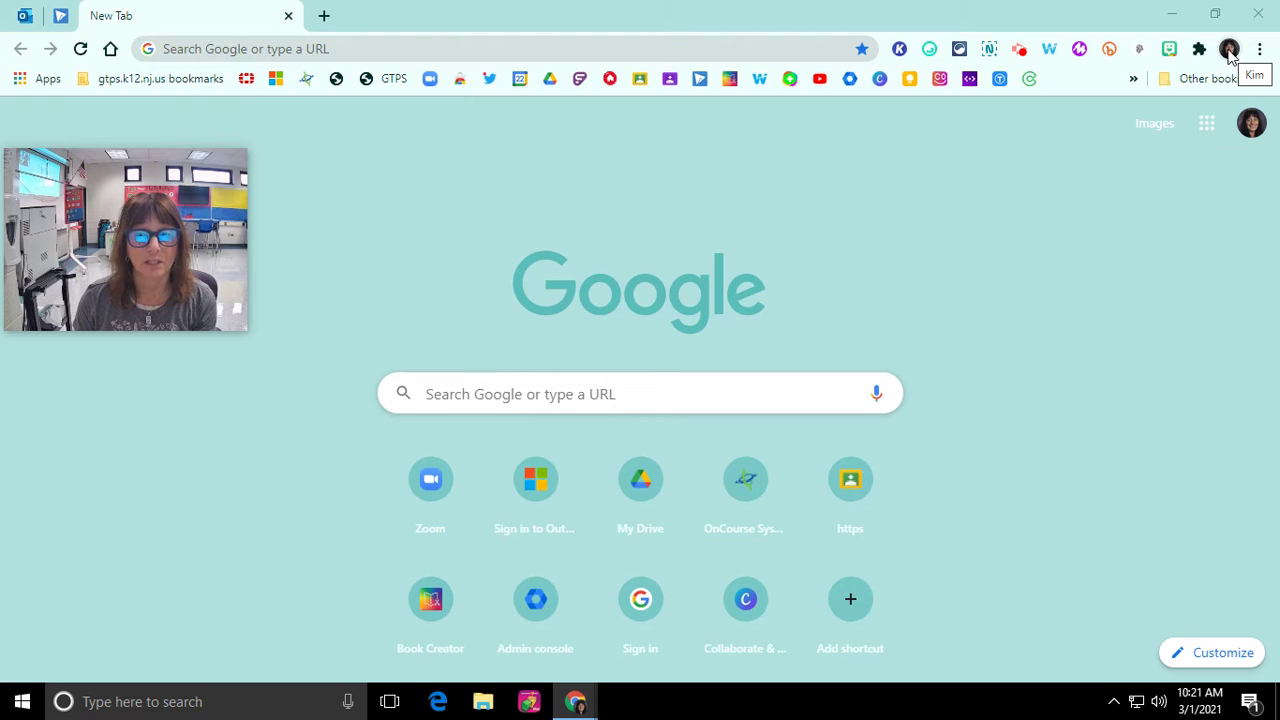
Add a new person named Pebbles with the green dragon avatar, keeping the desktop shortcut option on
left_click(1229, 51)
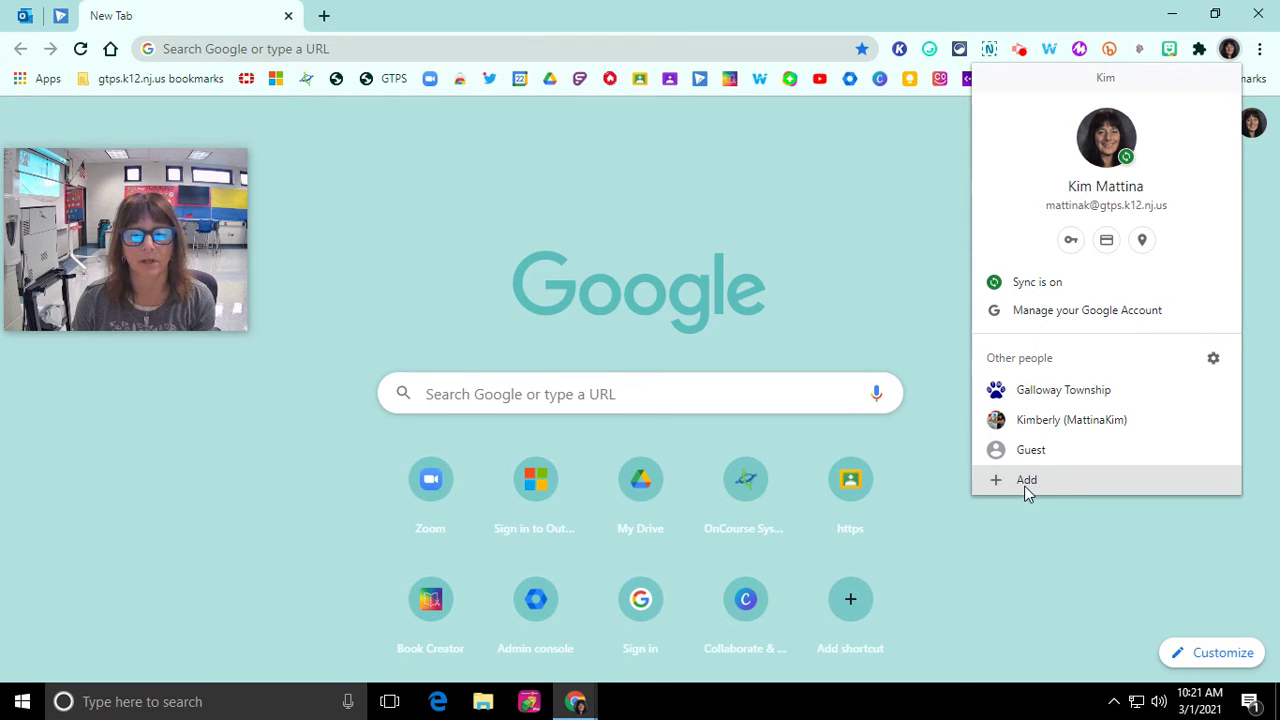
left_click(1027, 483)
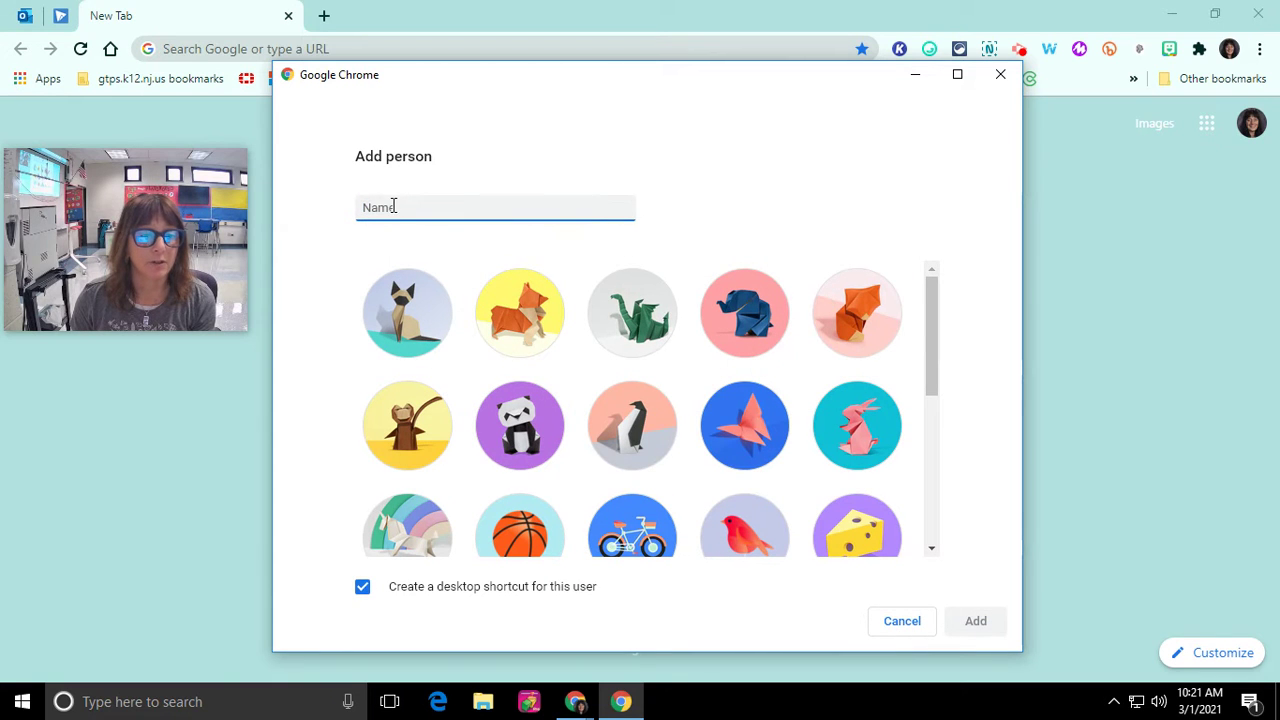
type("P")
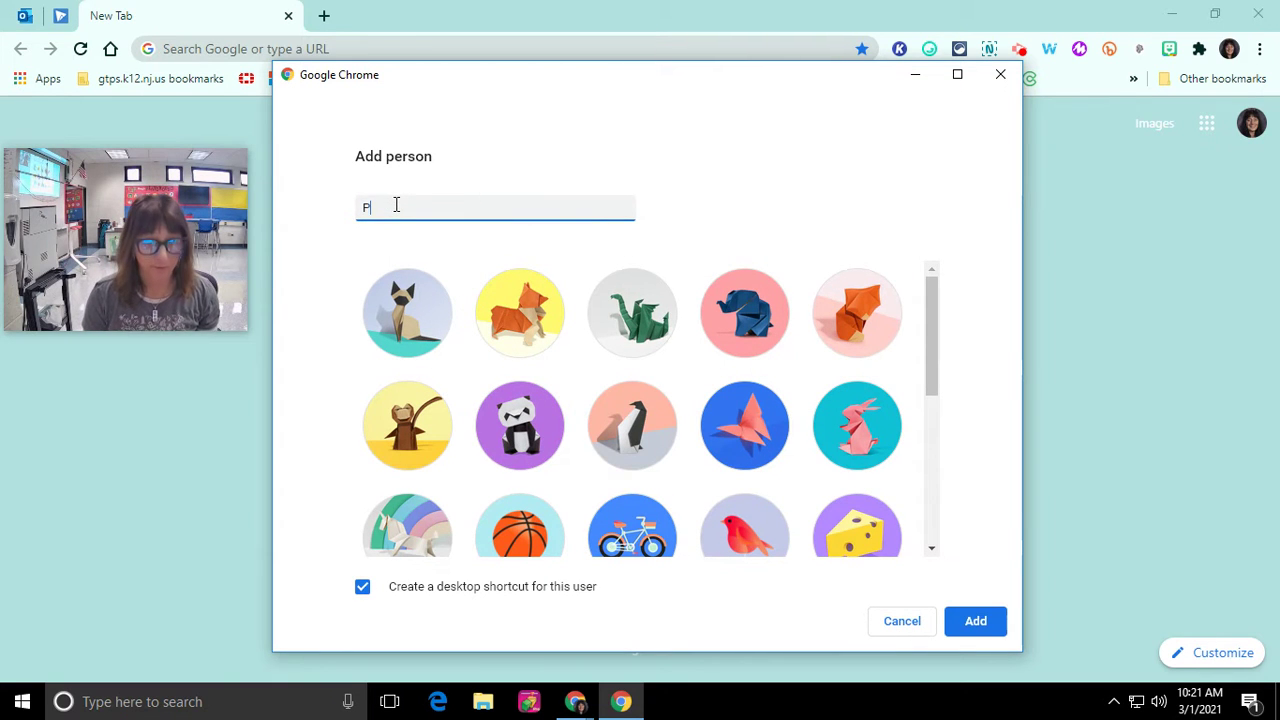
type("ebbles")
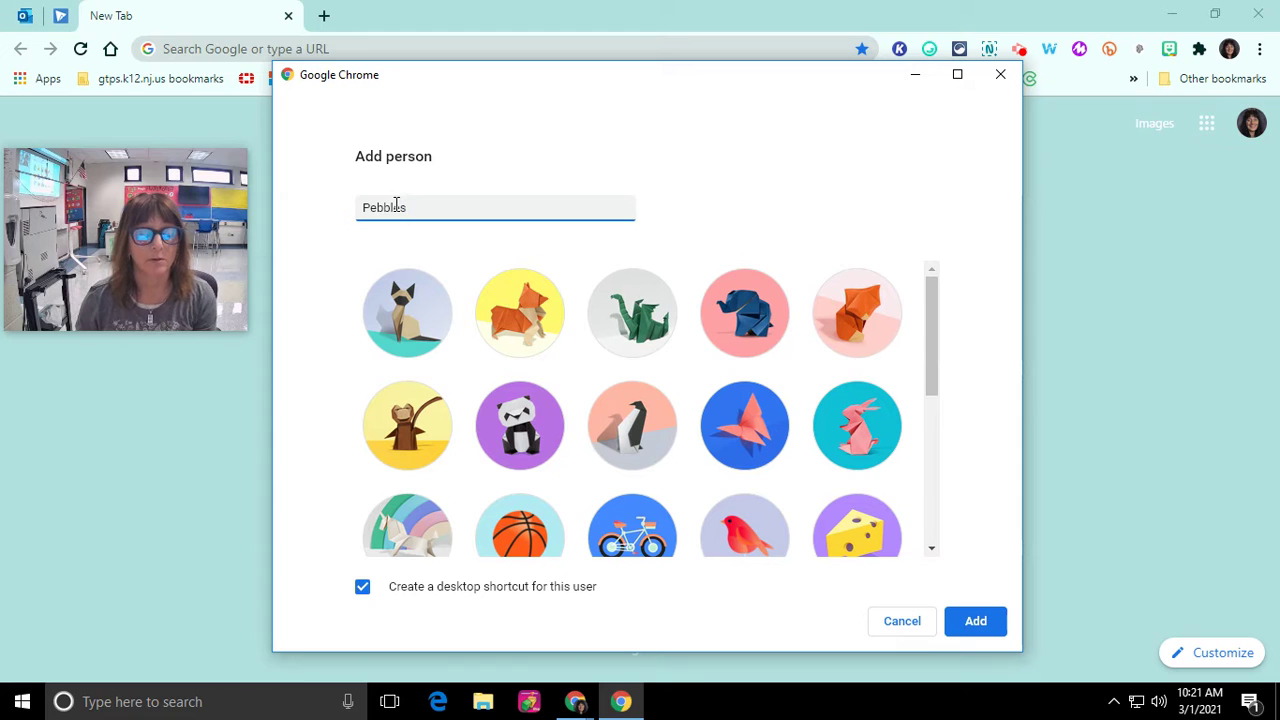
left_click(632, 318)
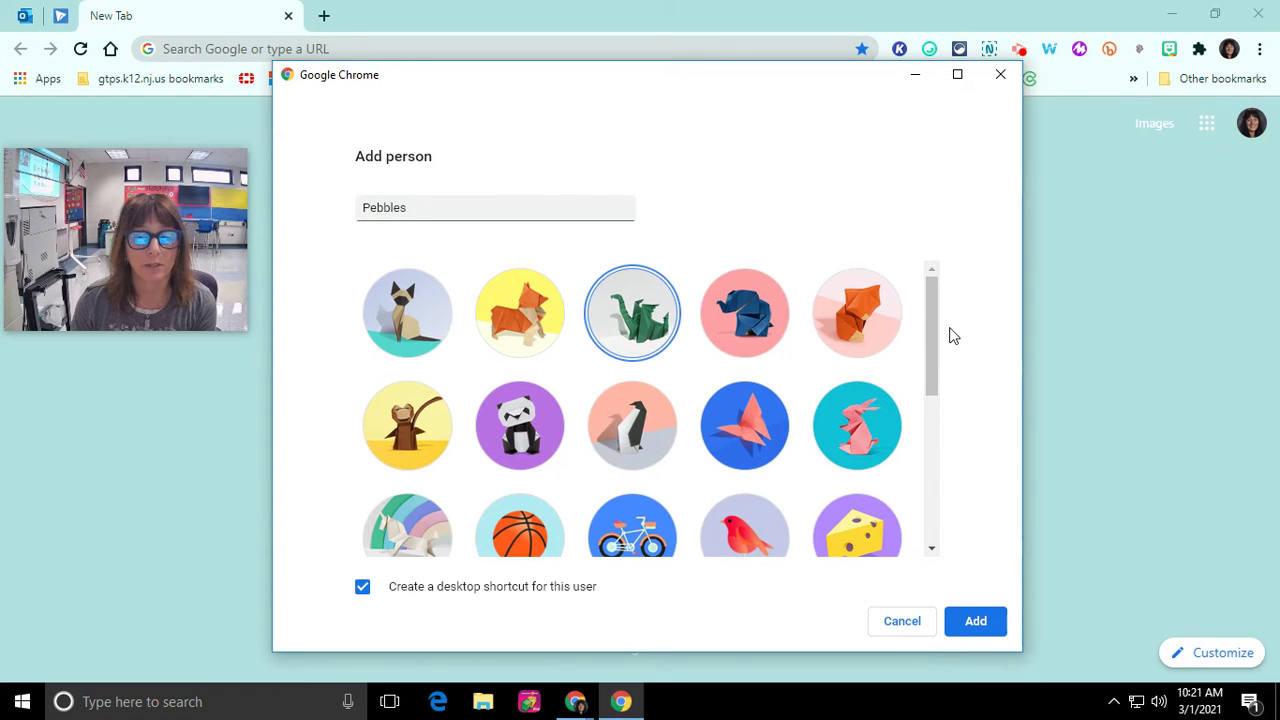
scroll(934, 355, "down", 1)
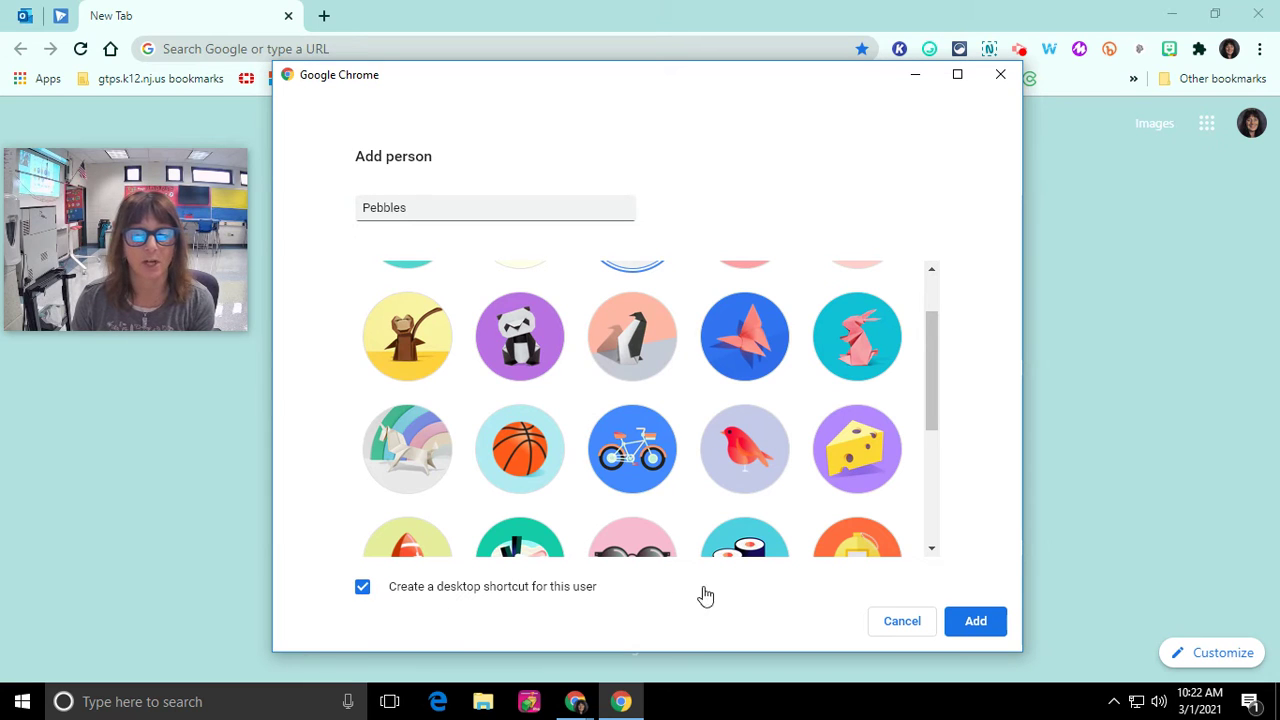
Create the Pebbles profile and start Turn on sync from its avatar menu in the new window
left_click(975, 622)
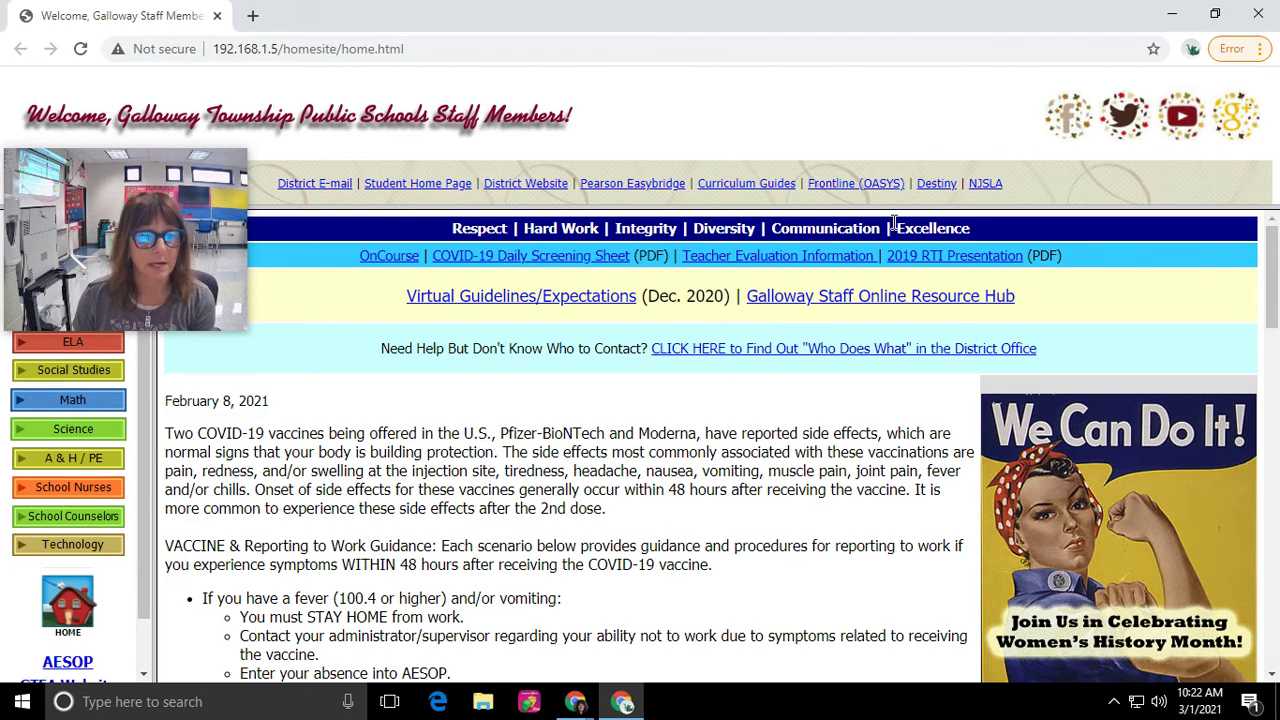
left_click(1192, 50)
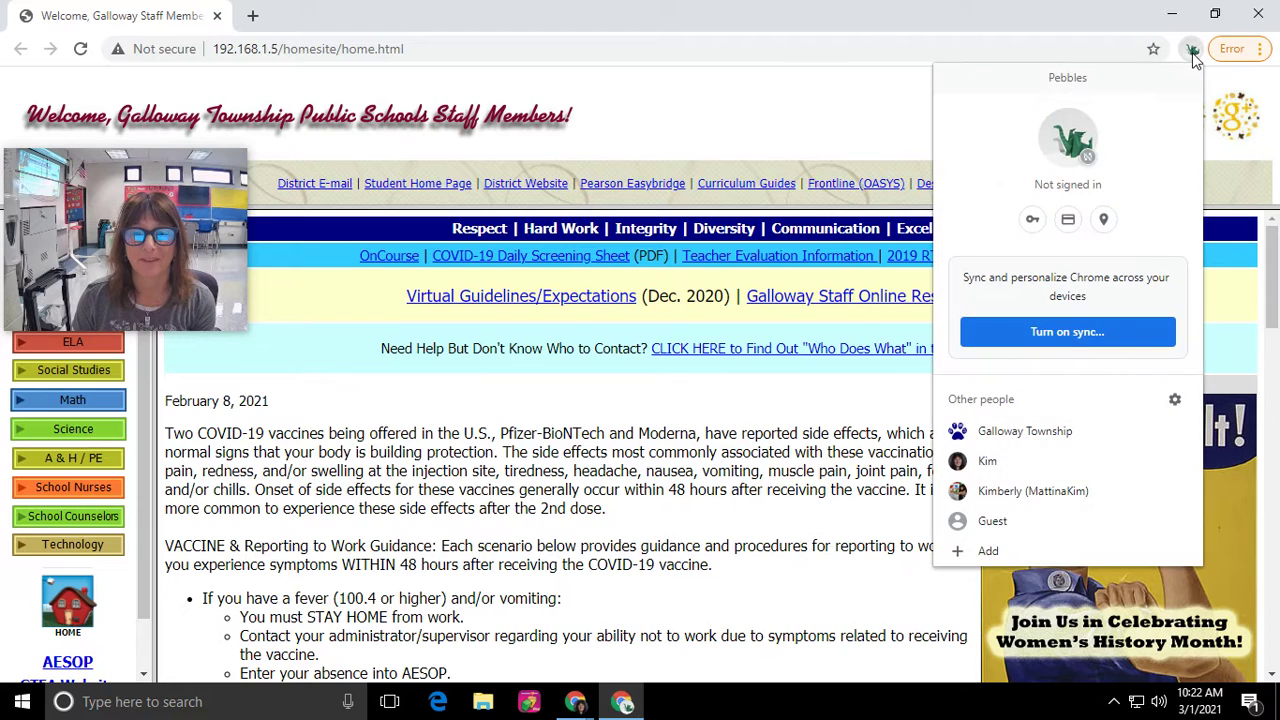
left_click(1075, 335)
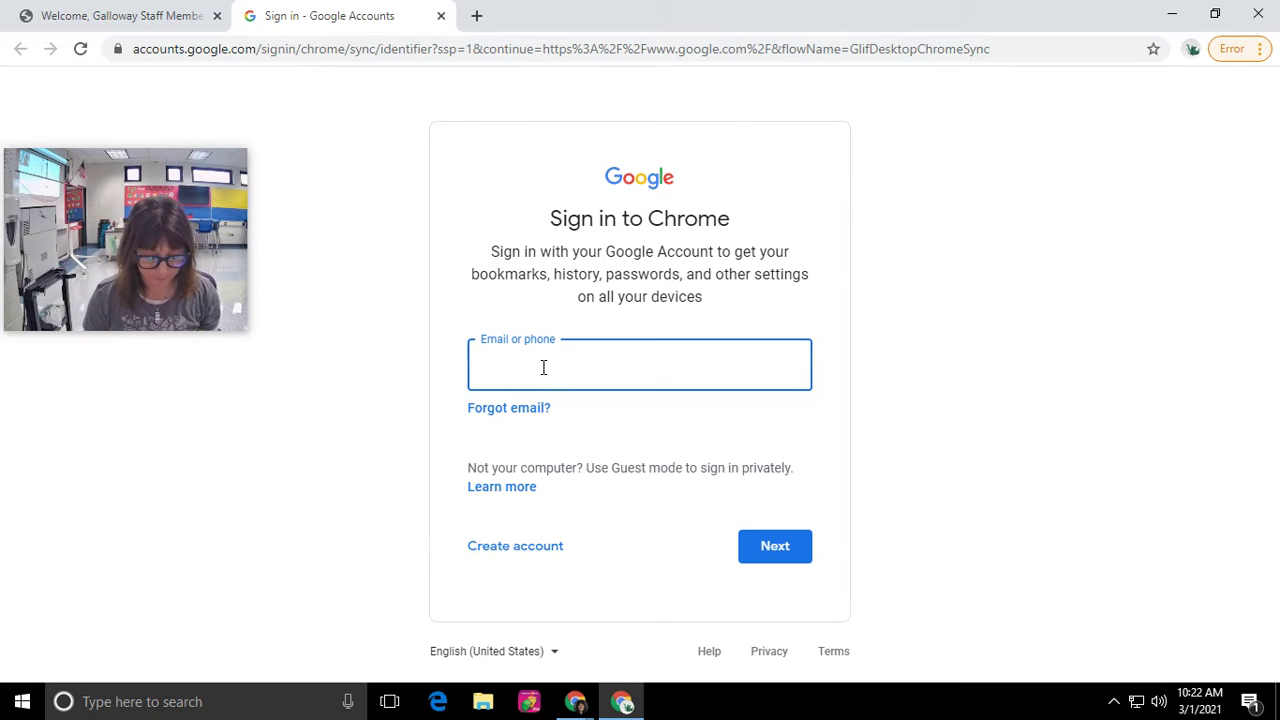
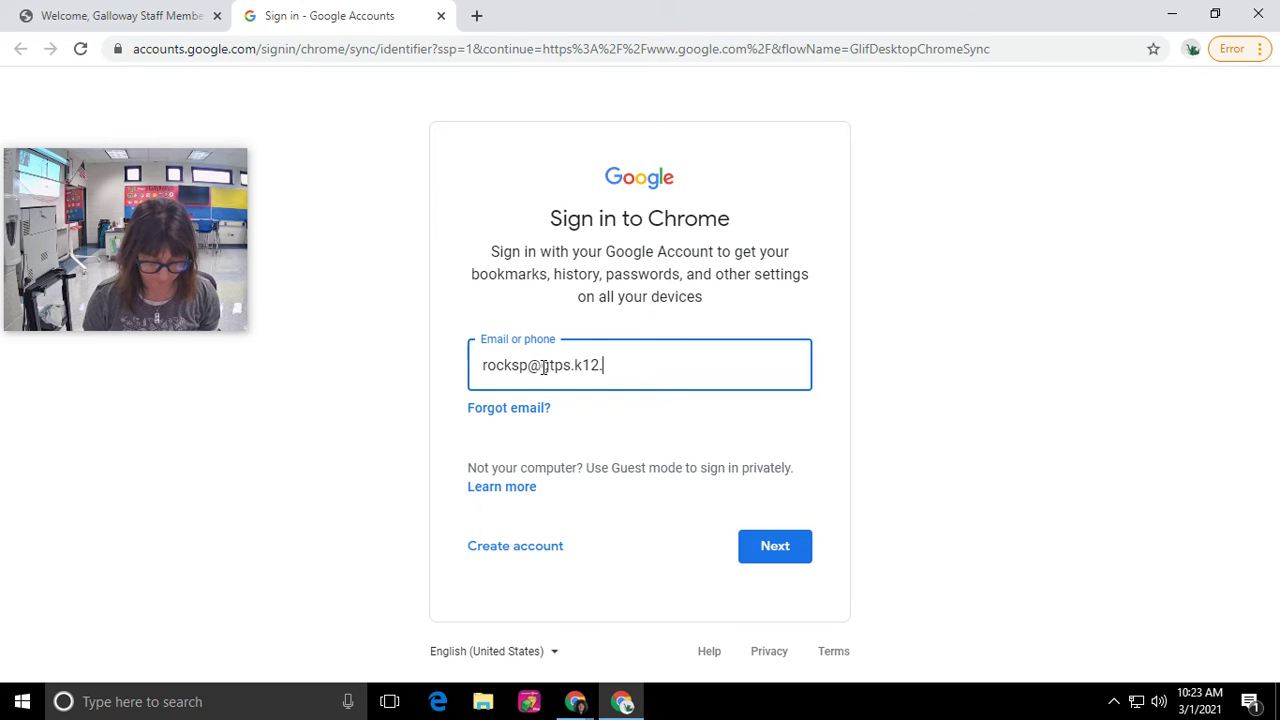
Sign in to Chrome with the school account e-mail and its password
key("Return")
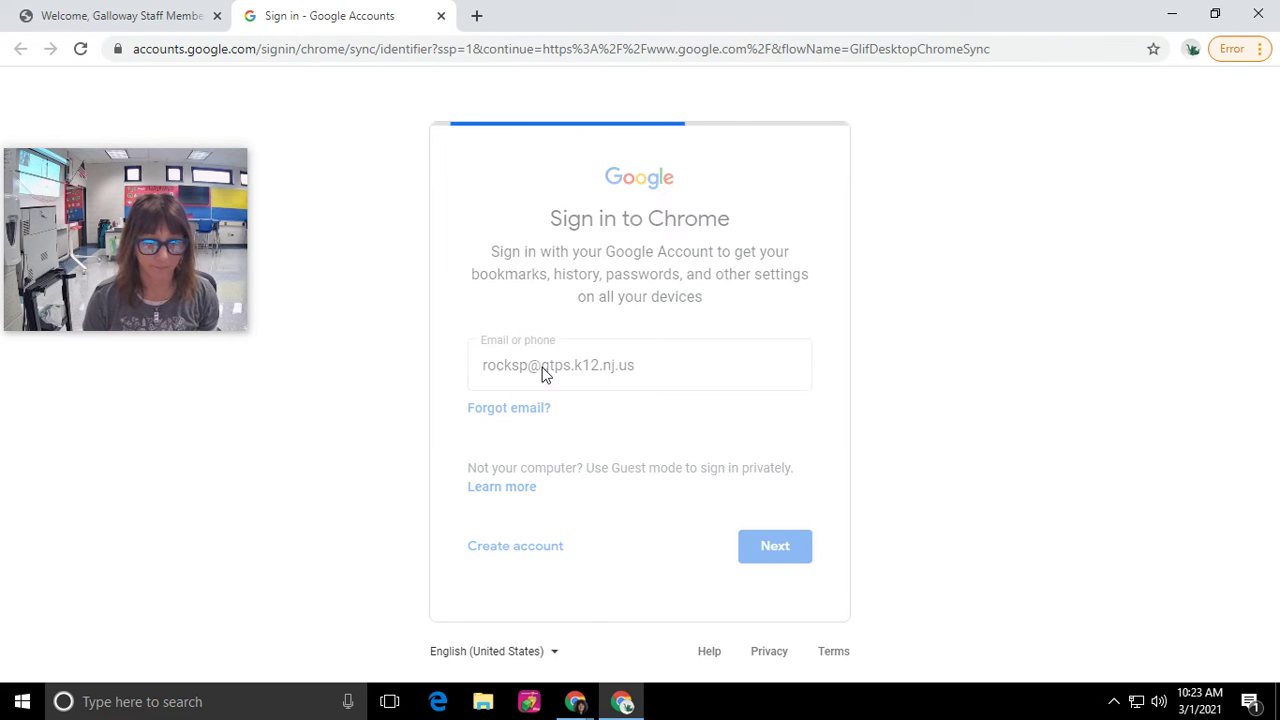
type("••••••")
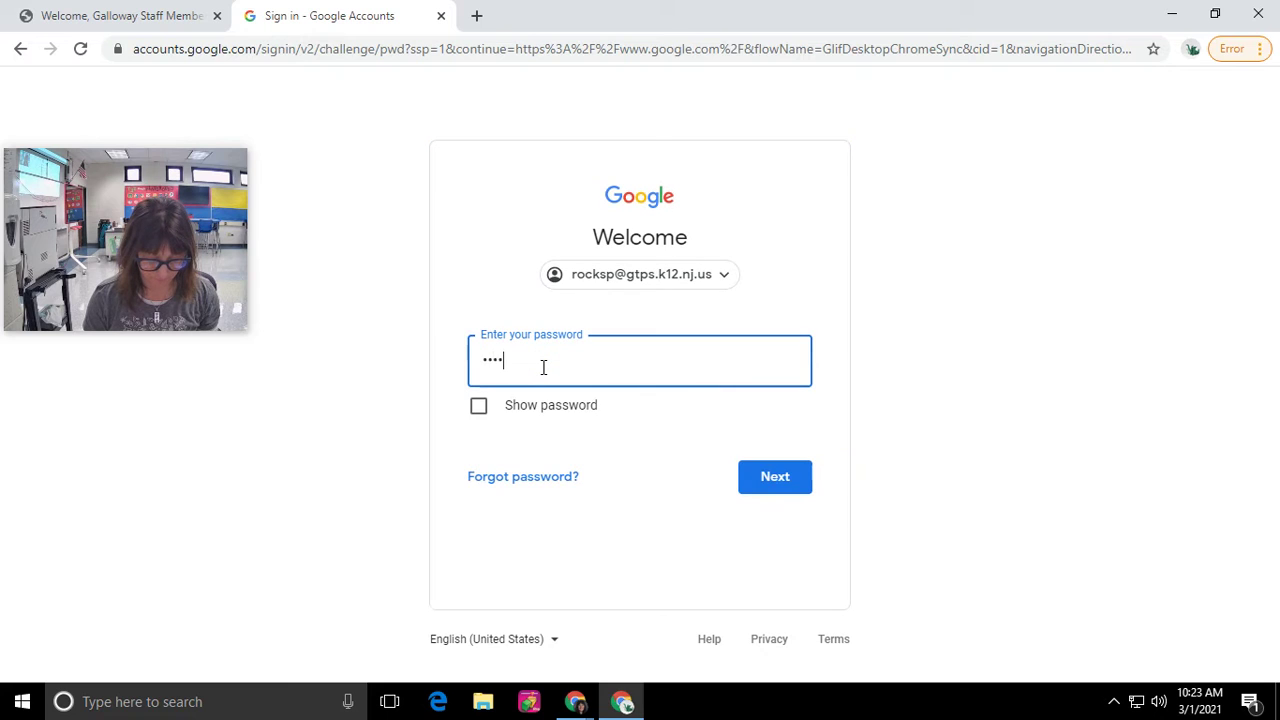
type("••")
key("Return")
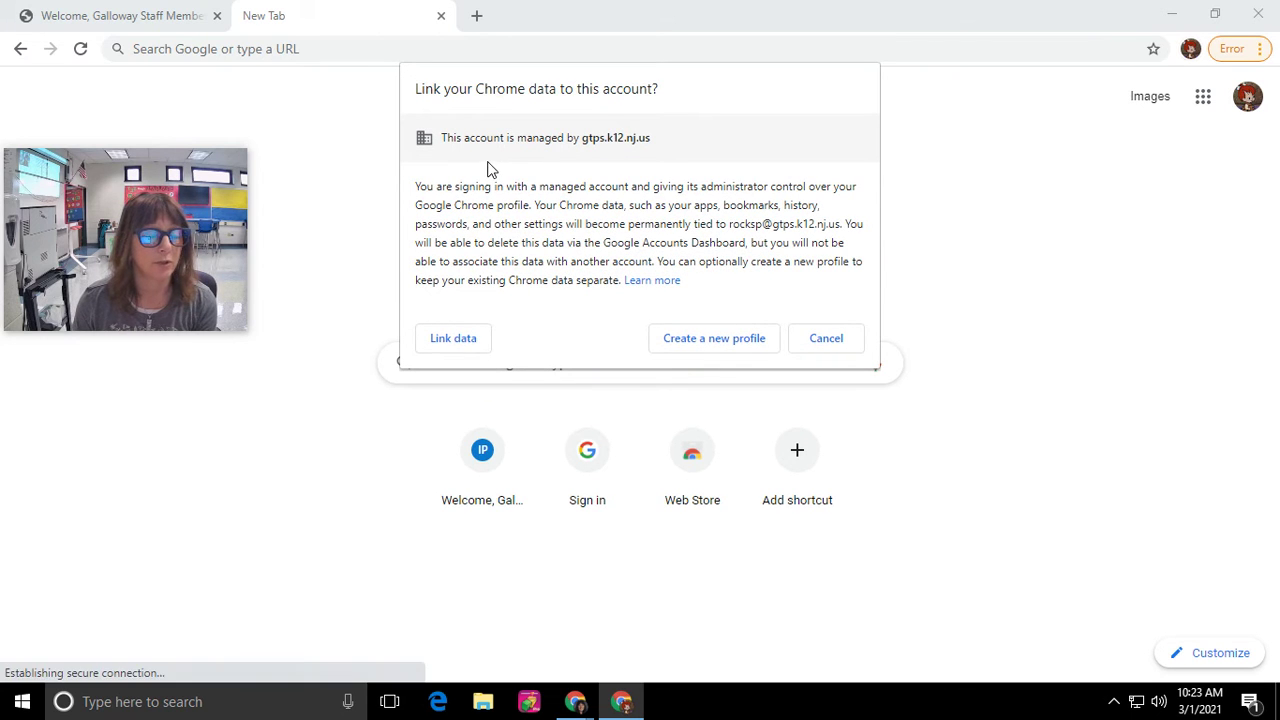
Link the Pebbles profile's data to the school account and confirm 'Yes, I'm in' for sync
left_click(452, 342)
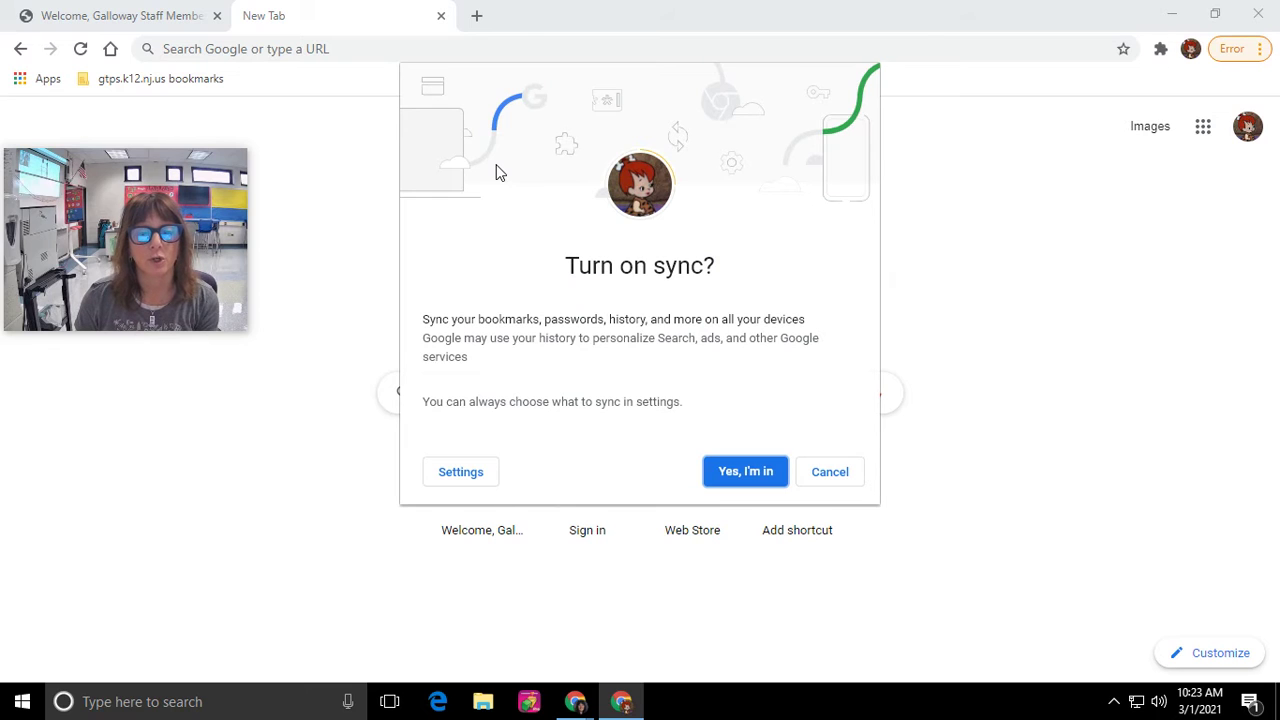
left_click(745, 472)
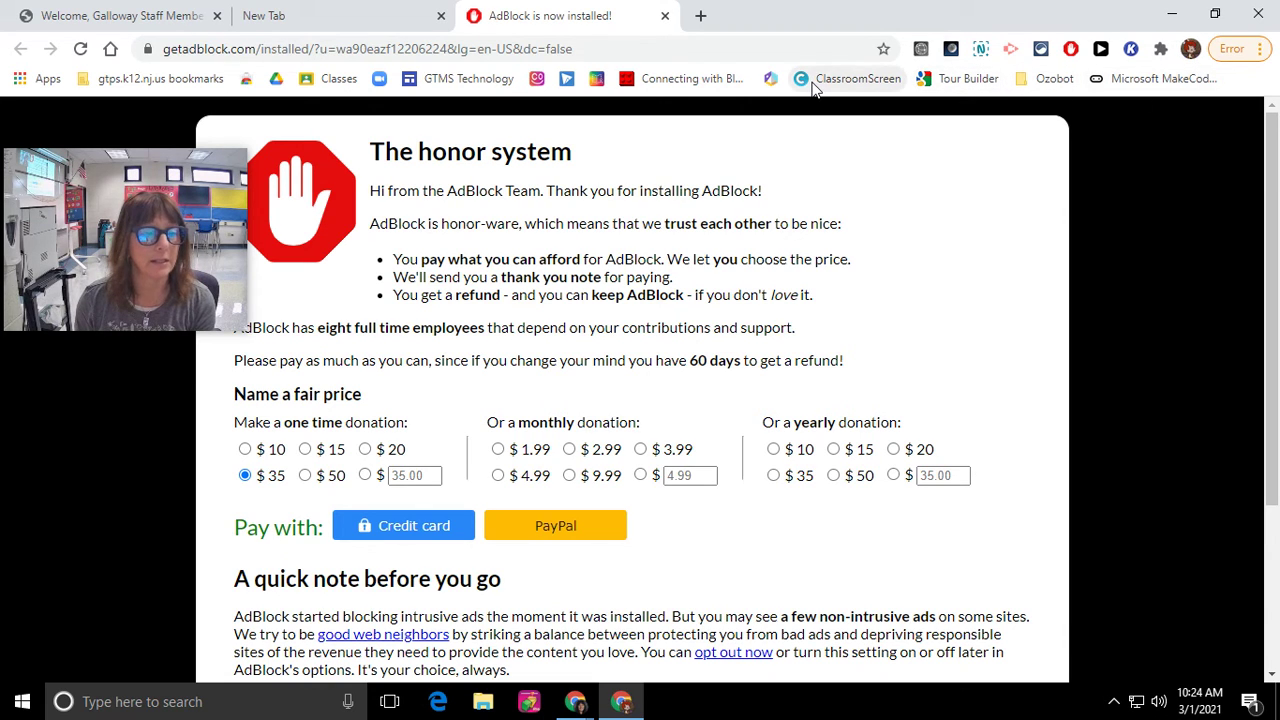
Remove the newly added PrinterLogic extension from Chrome
left_click(1240, 56)
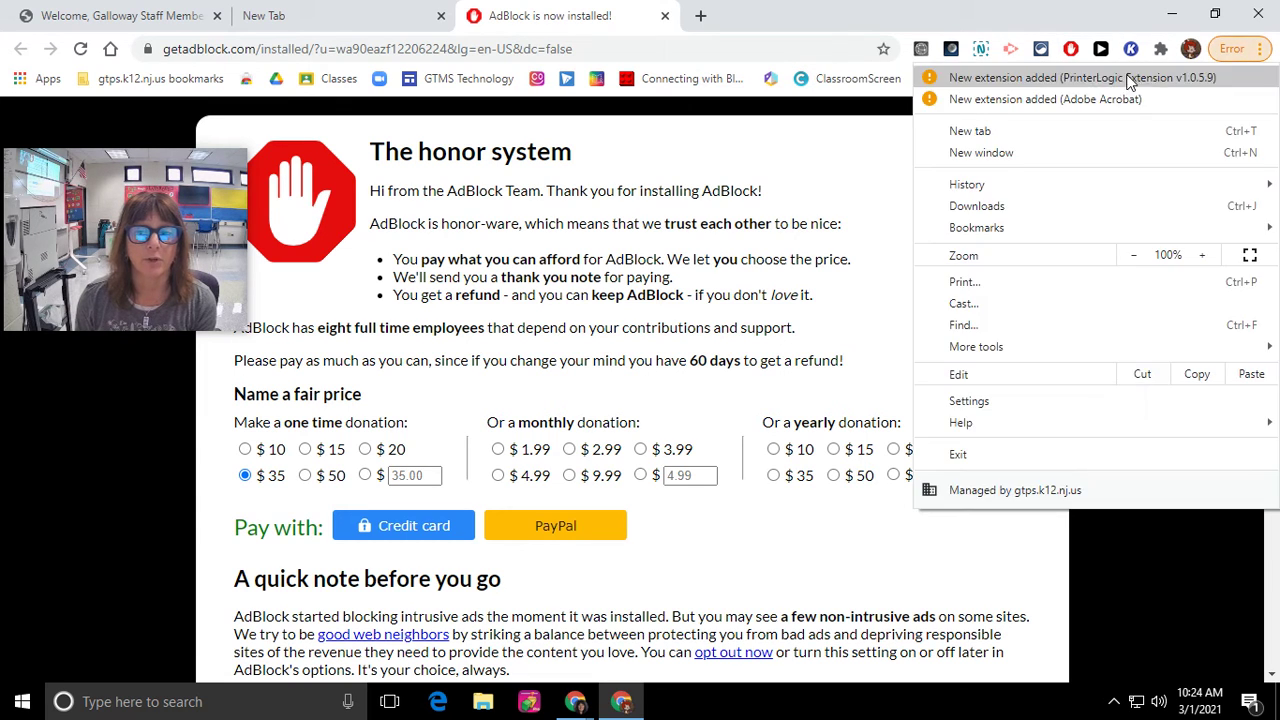
left_click(990, 80)
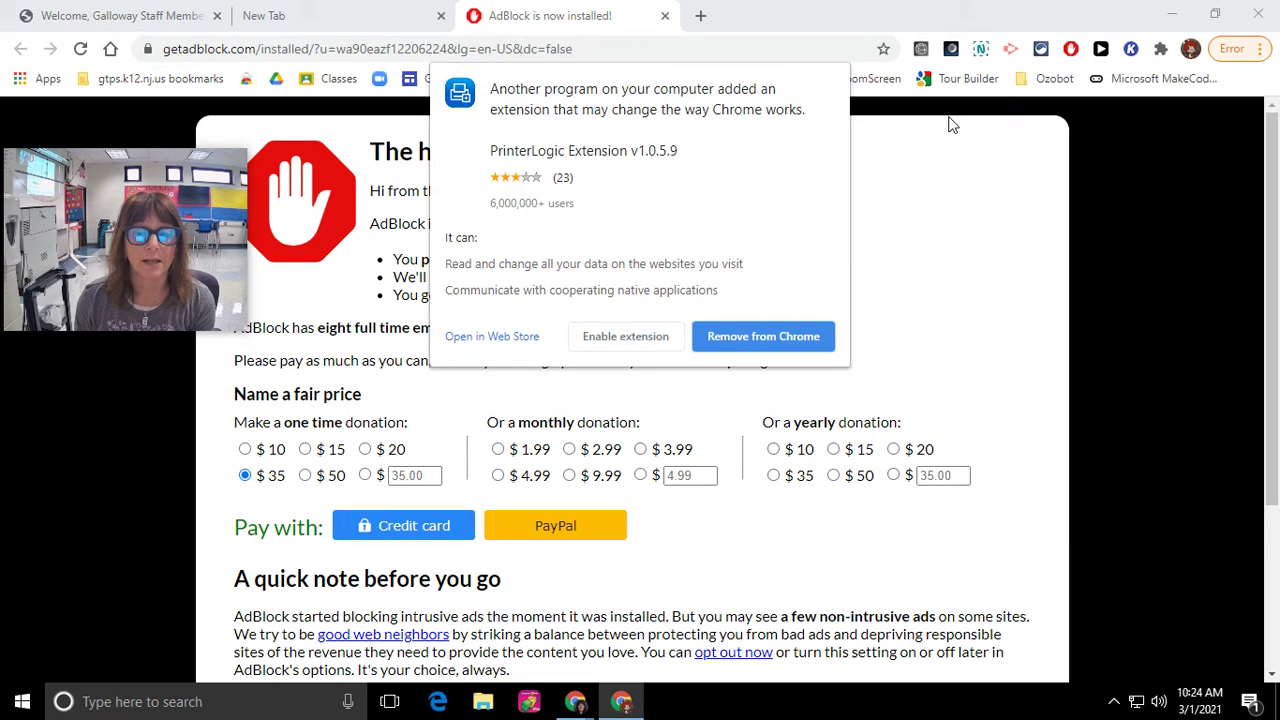
left_click(741, 336)
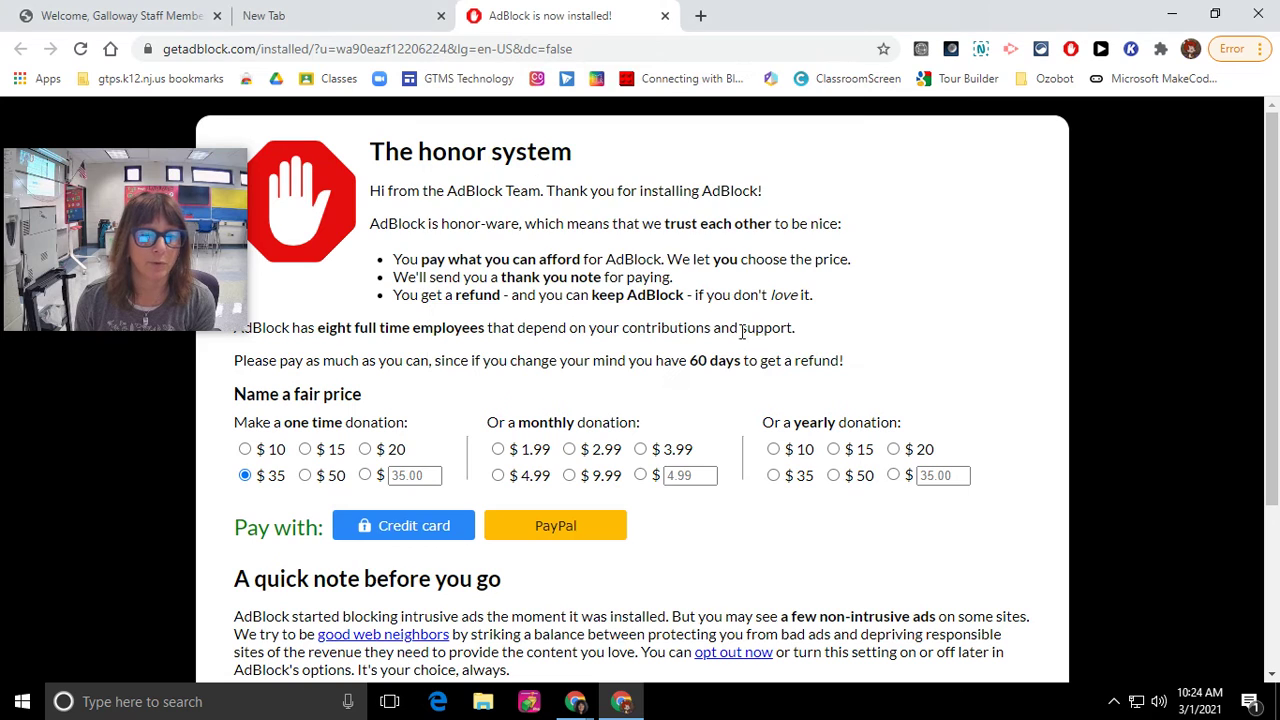
Enable the Adobe Acrobat extension, then close the Adobe Acrobat and AdBlock tabs
left_click(1236, 52)
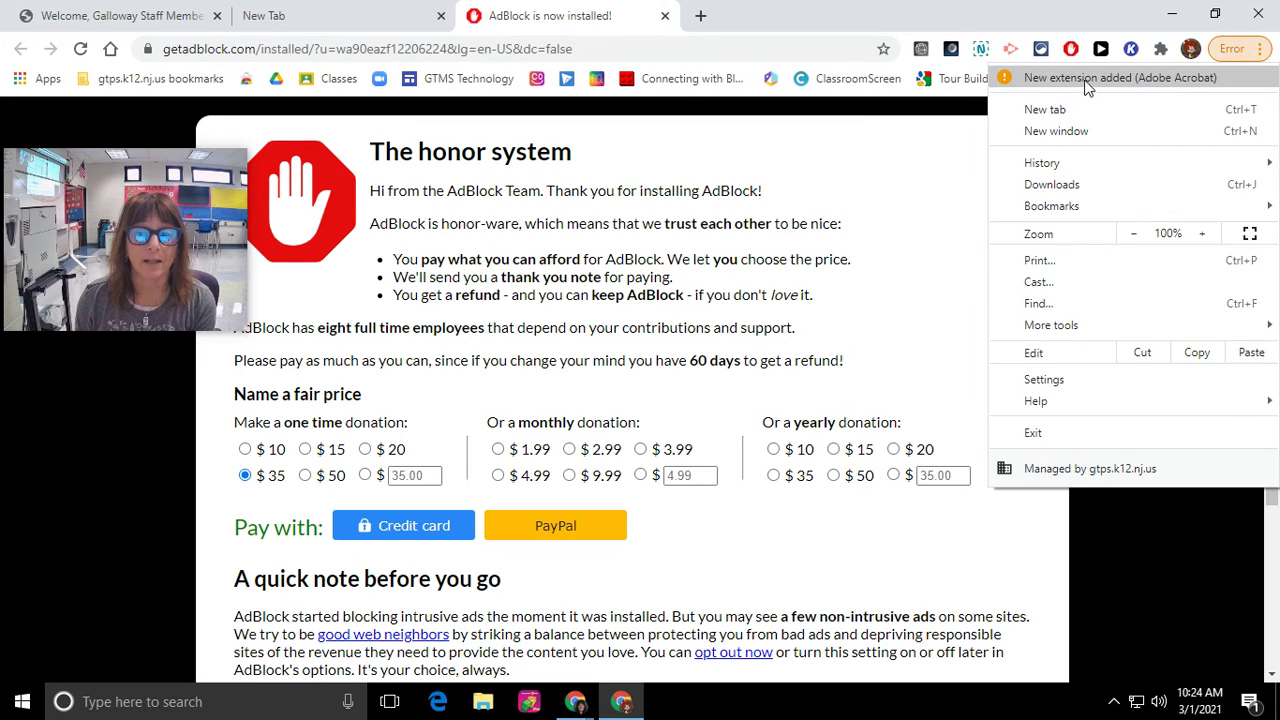
left_click(1147, 79)
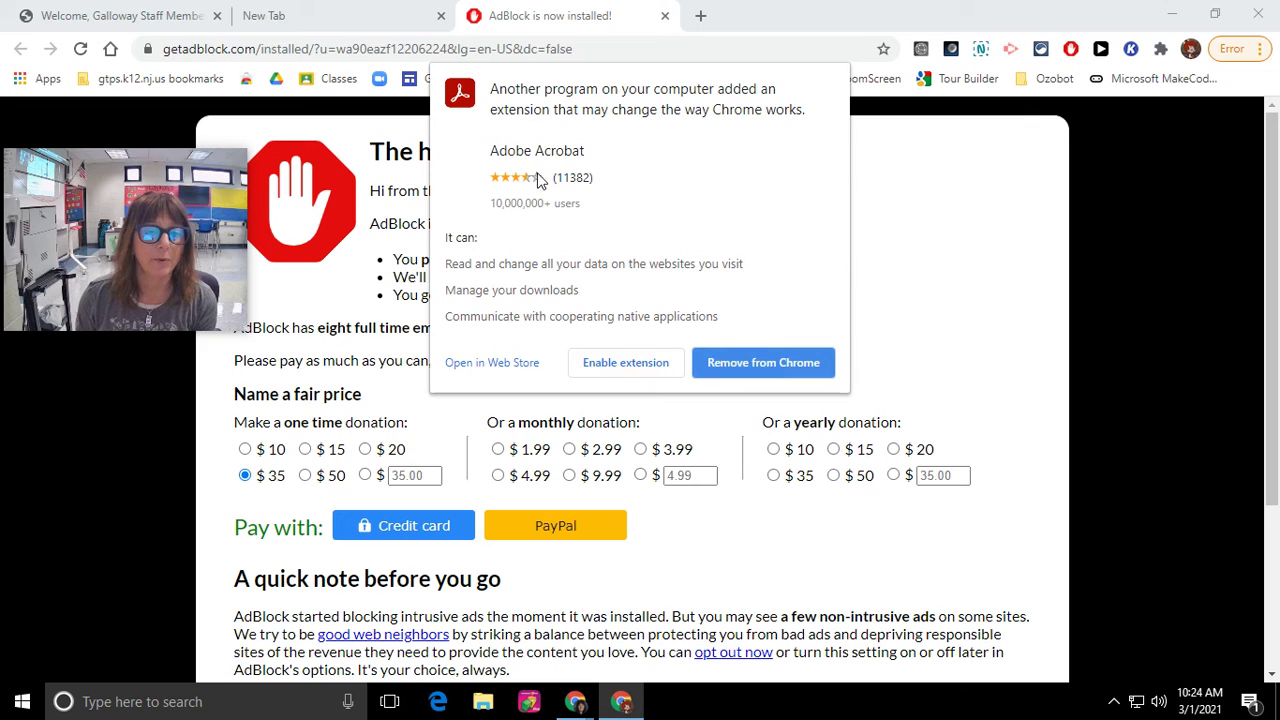
left_click(618, 372)
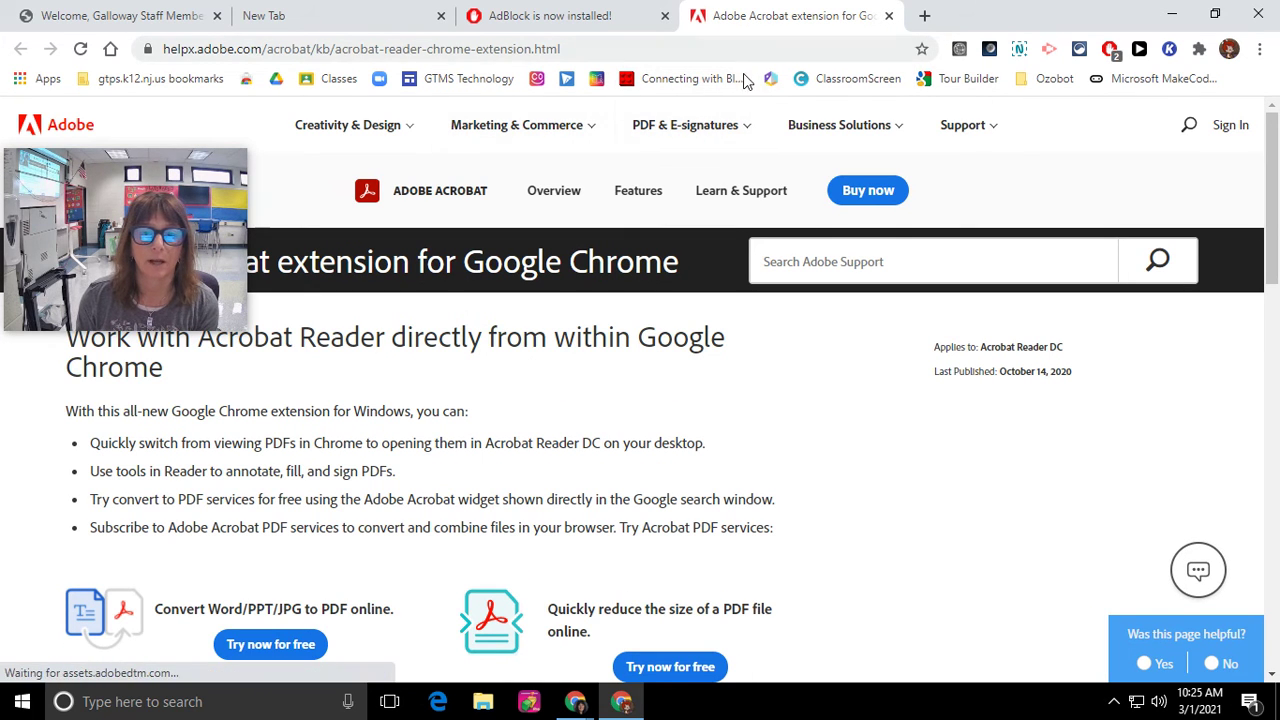
left_click(889, 17)
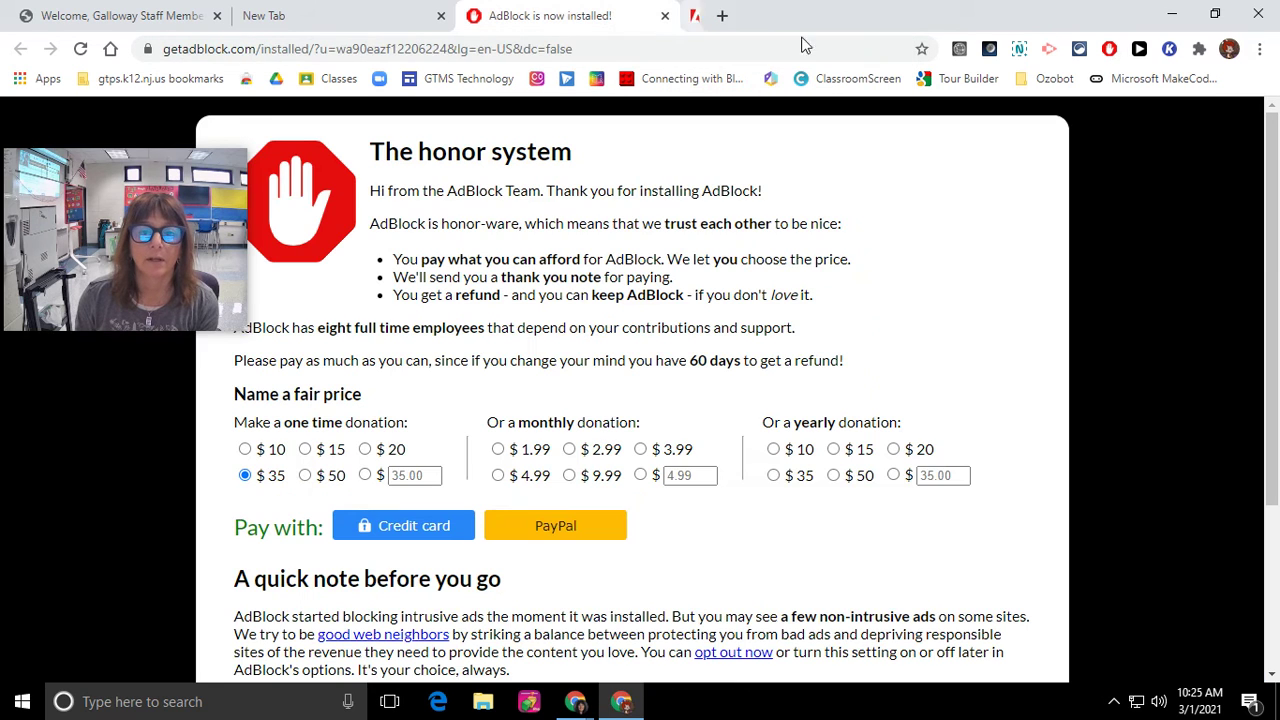
left_click(665, 17)
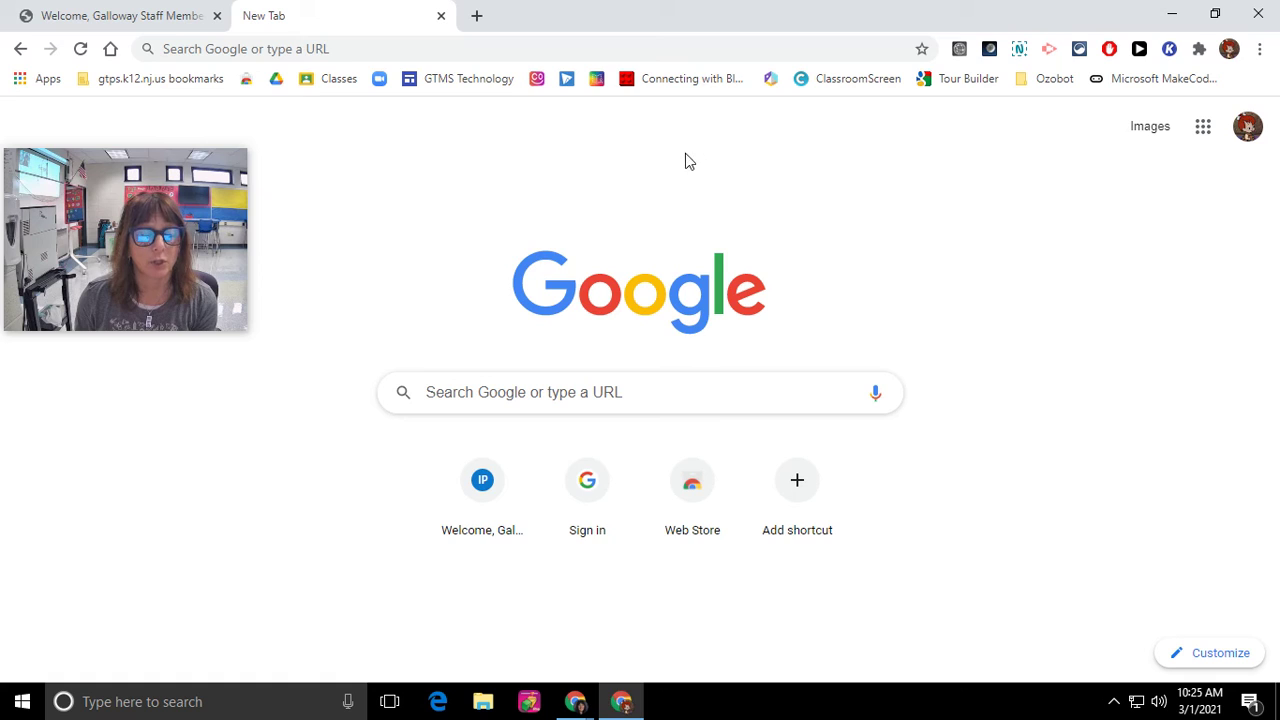
Minimize both Chrome windows and move the Pebbles - Chrome shortcut to the desktop's upper middle
left_click(1174, 26)
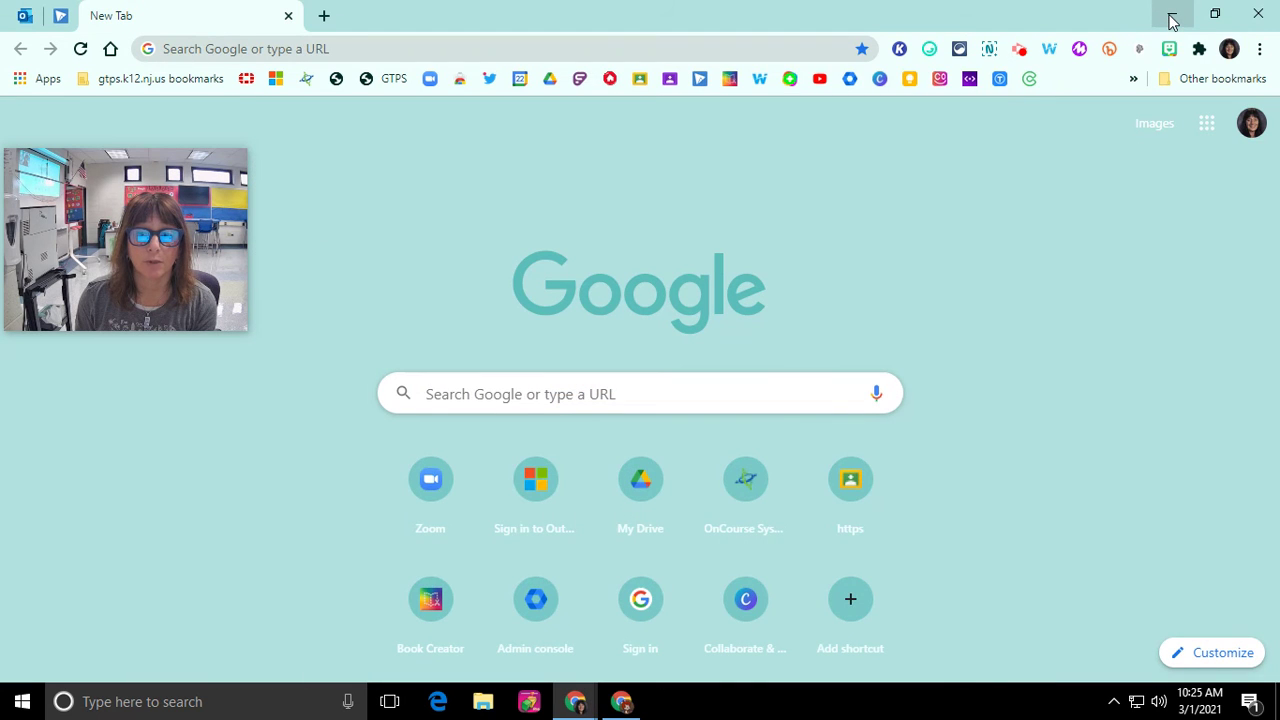
left_click(1171, 20)
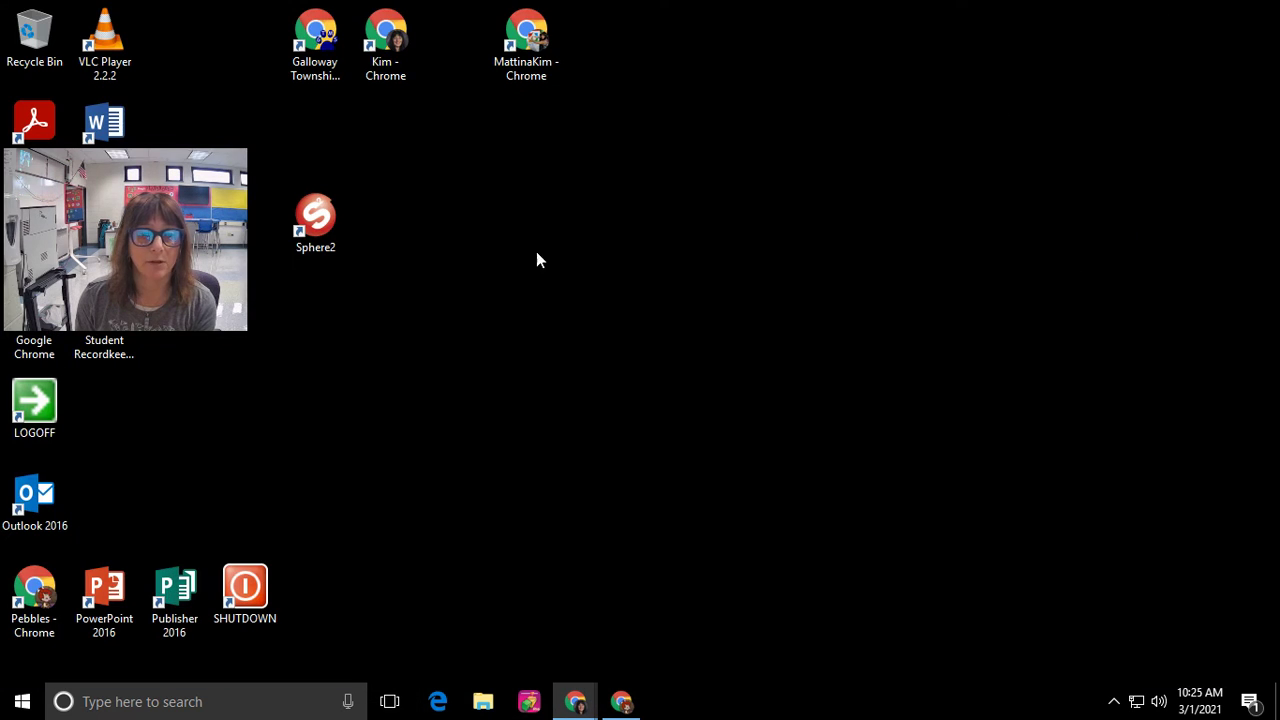
mouse_move(92, 168)
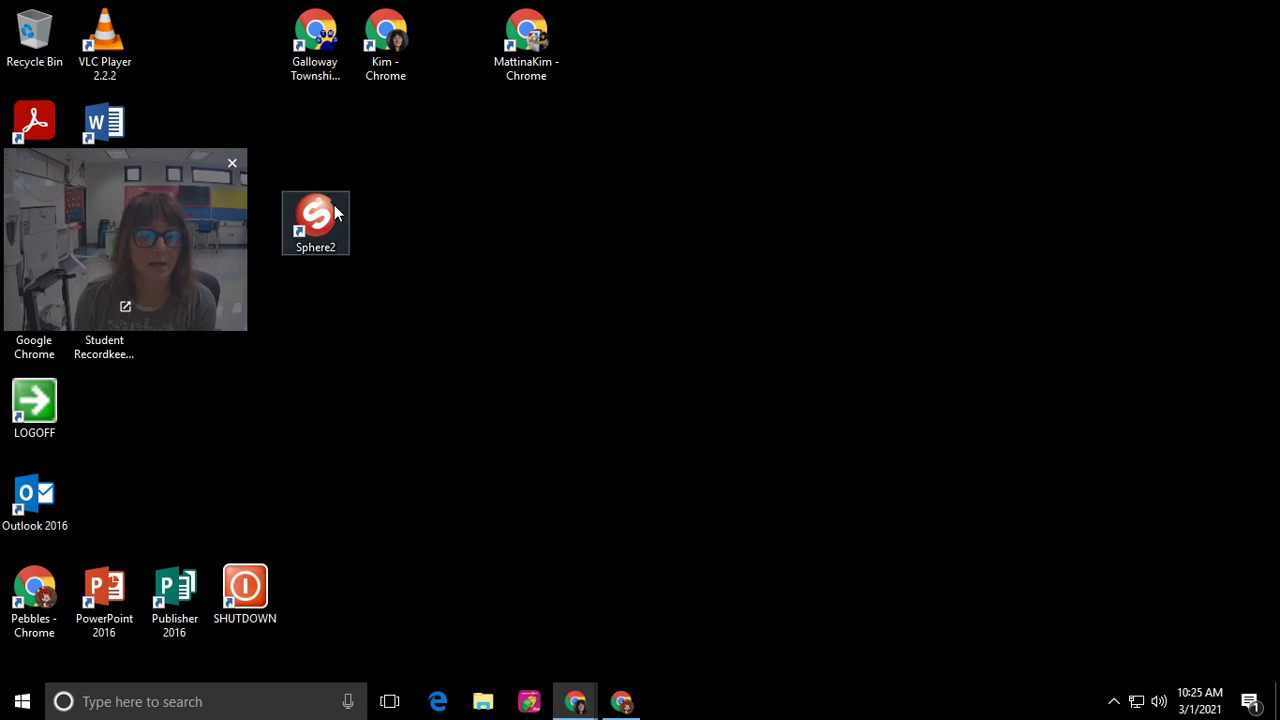
left_click_drag(30, 612, 580, 254)
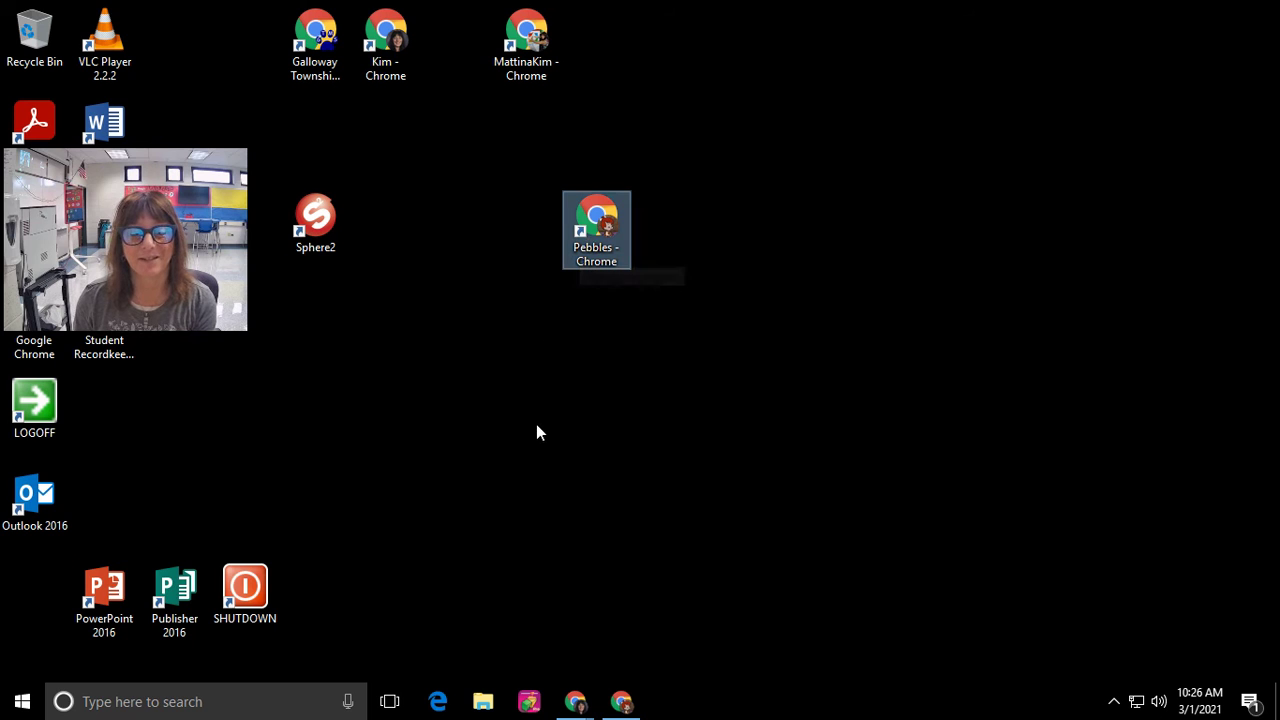
Launch Chrome in the original teal-themed profile from its desktop shortcut
left_click(383, 62)
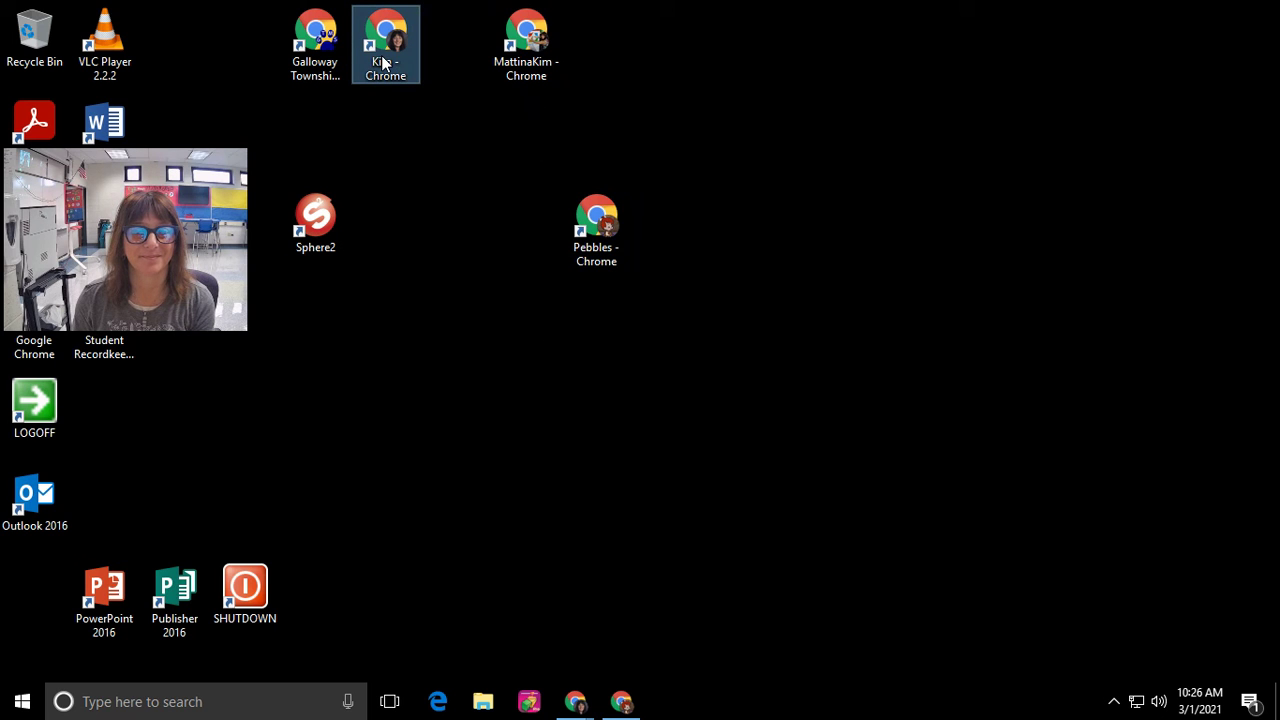
double_click(383, 62)
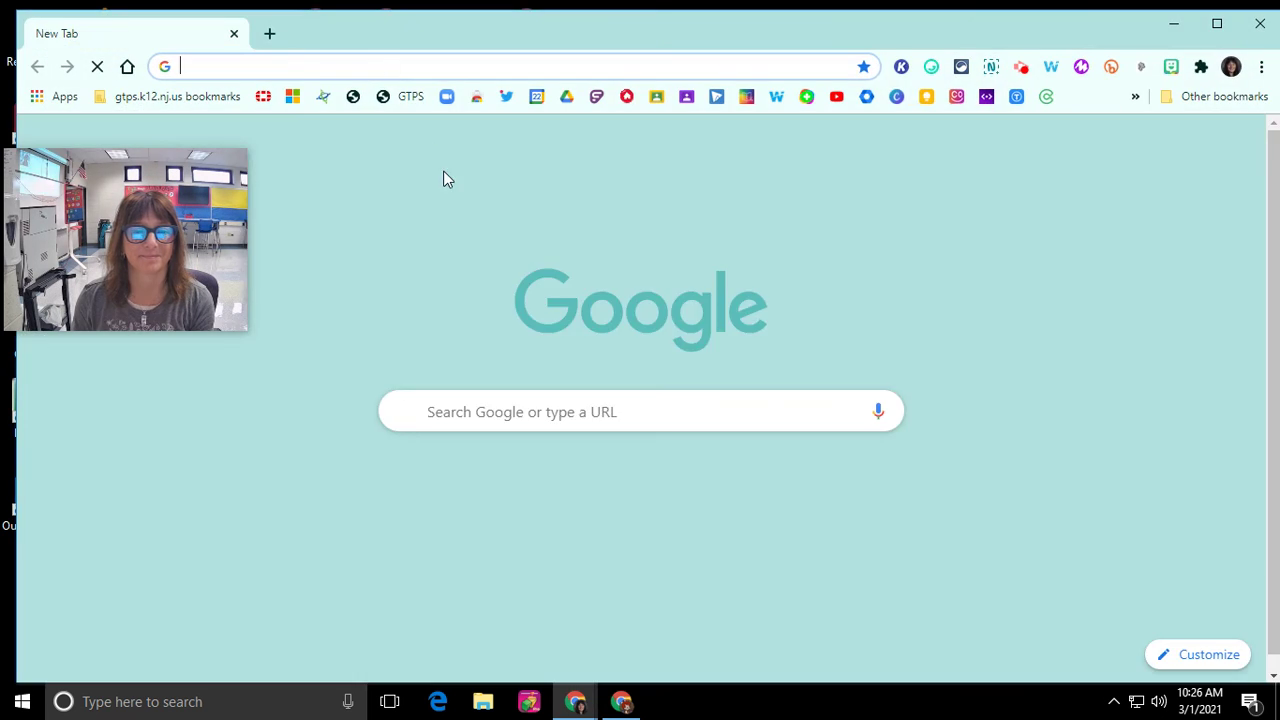
mouse_move(575, 700)
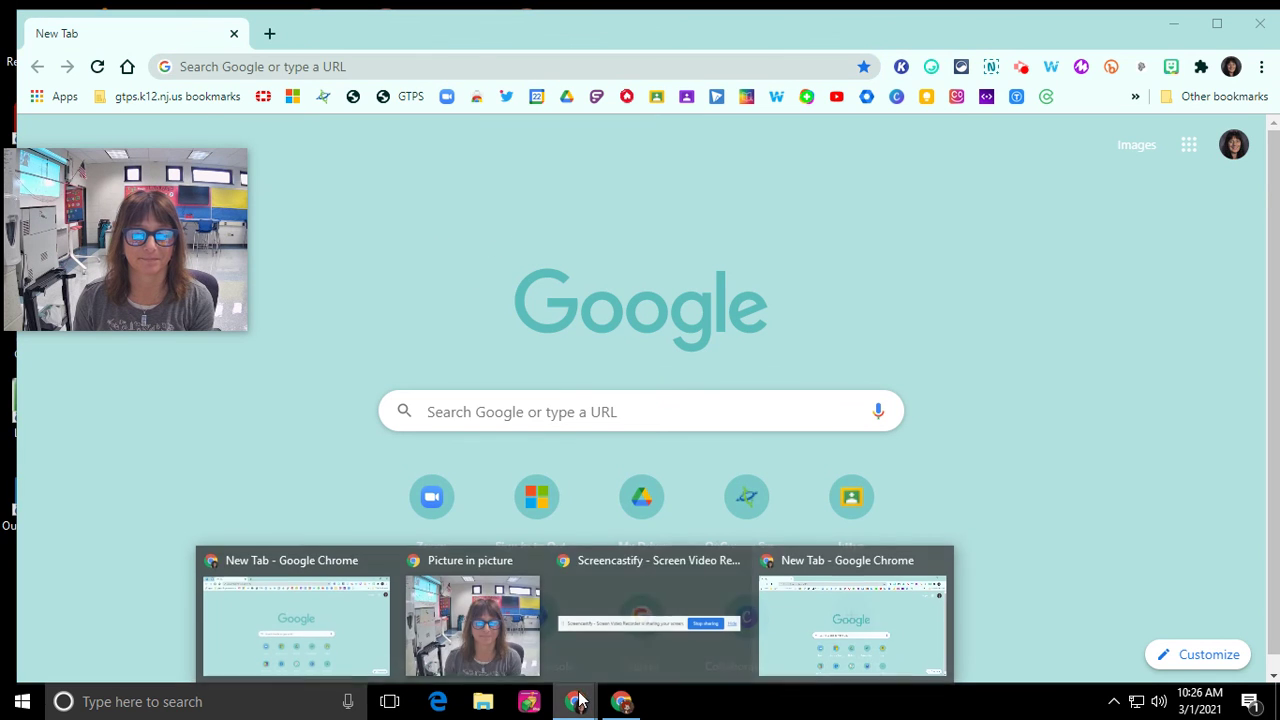